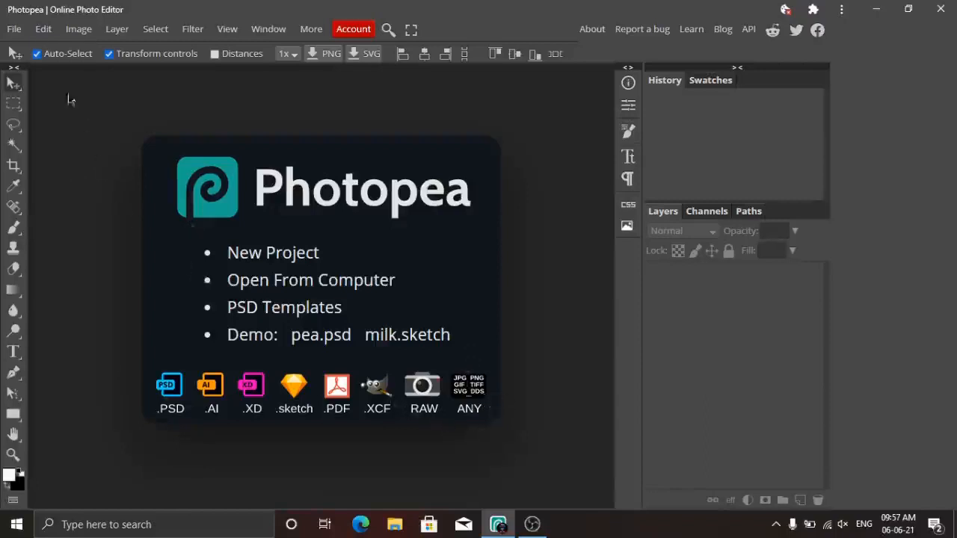
- Open the new project settings and look through the templates and the size presets for social, photo, ads and power-of-two formats
{"action": "left_click", "coordinate": [13, 29]}
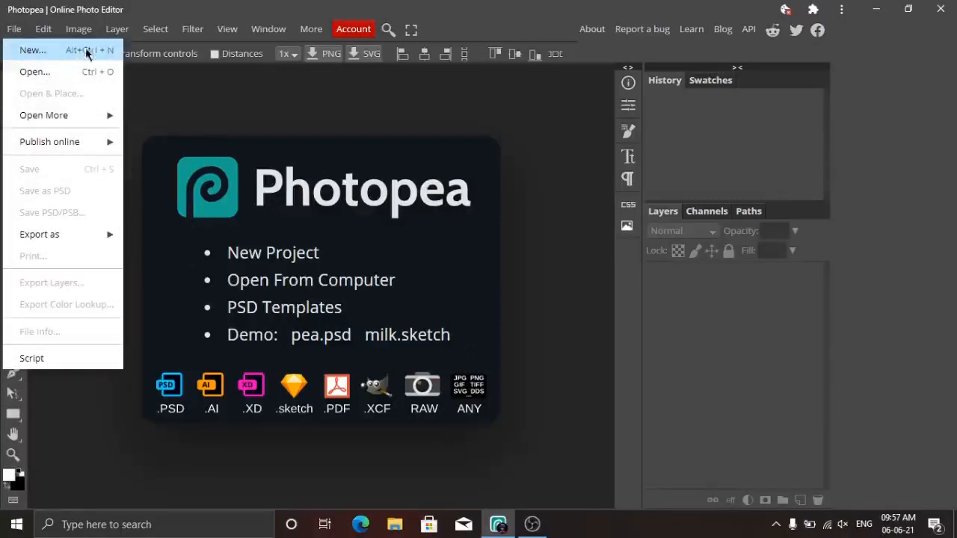
{"action": "left_click", "coordinate": [86, 51]}
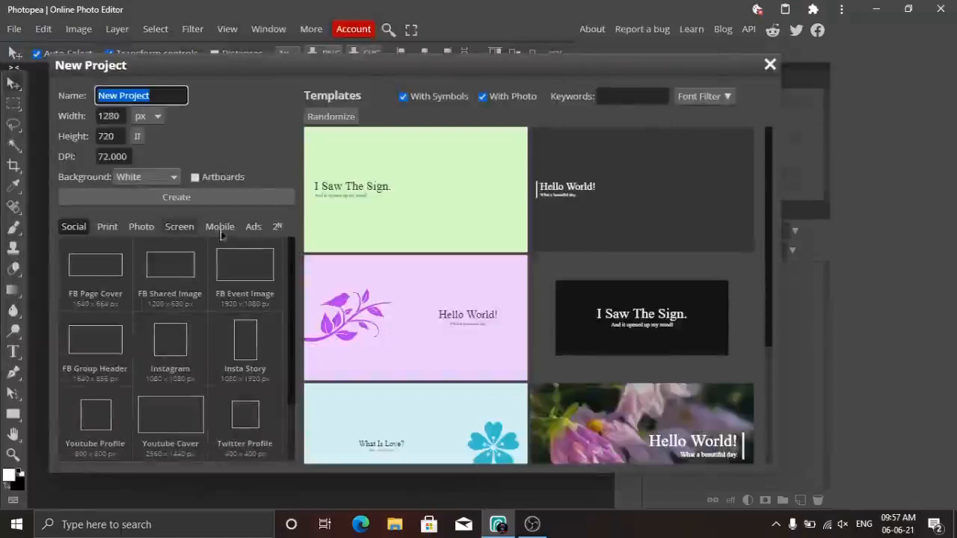
{"action": "left_click_drag", "start_coordinate": [768, 183], "coordinate": [777, 379]}
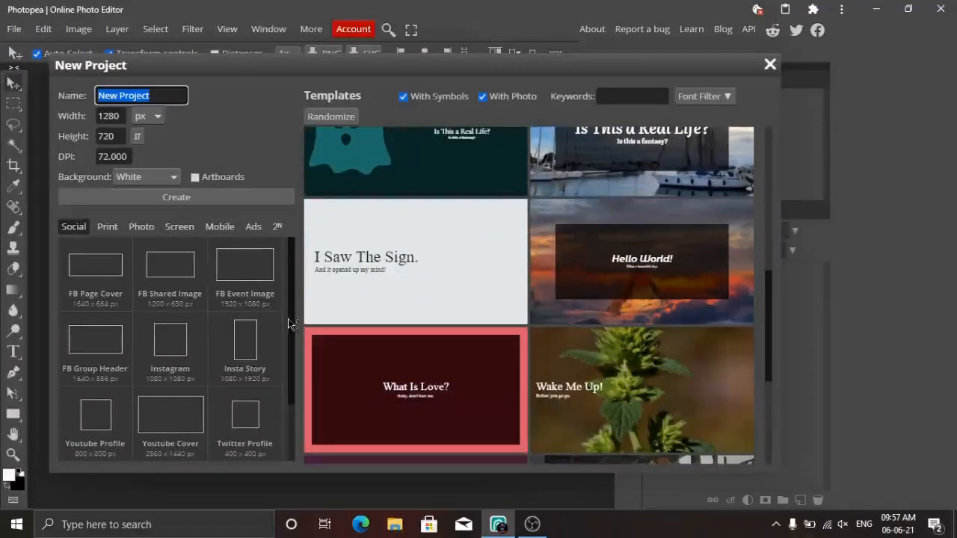
{"action": "scroll", "coordinate": [291, 323], "scroll_direction": "down", "scroll_amount": 2}
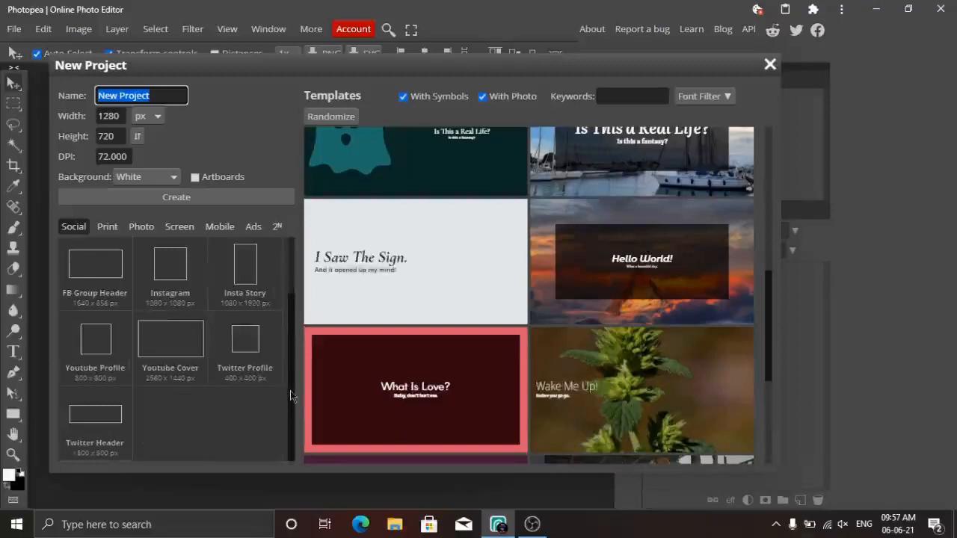
{"action": "left_click", "coordinate": [110, 234]}
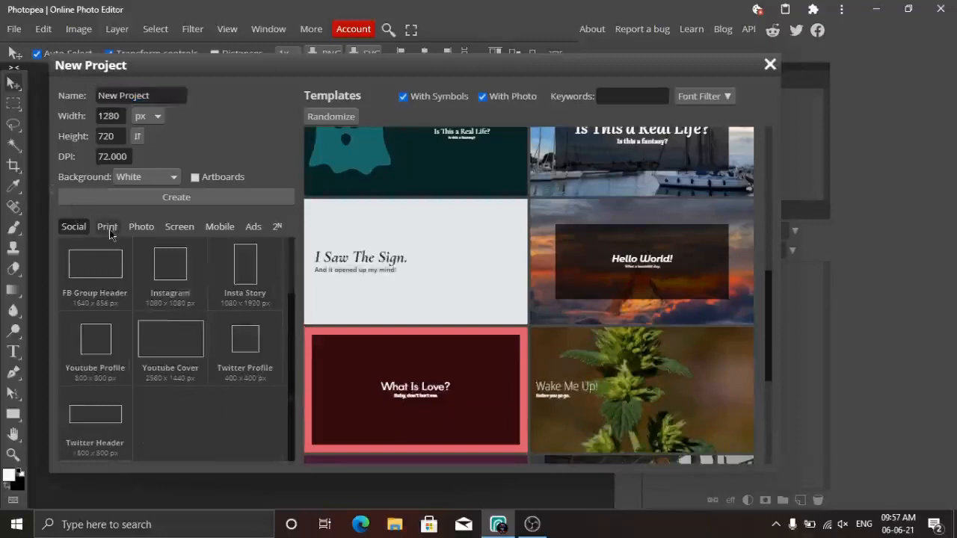
{"action": "left_click", "coordinate": [142, 230]}
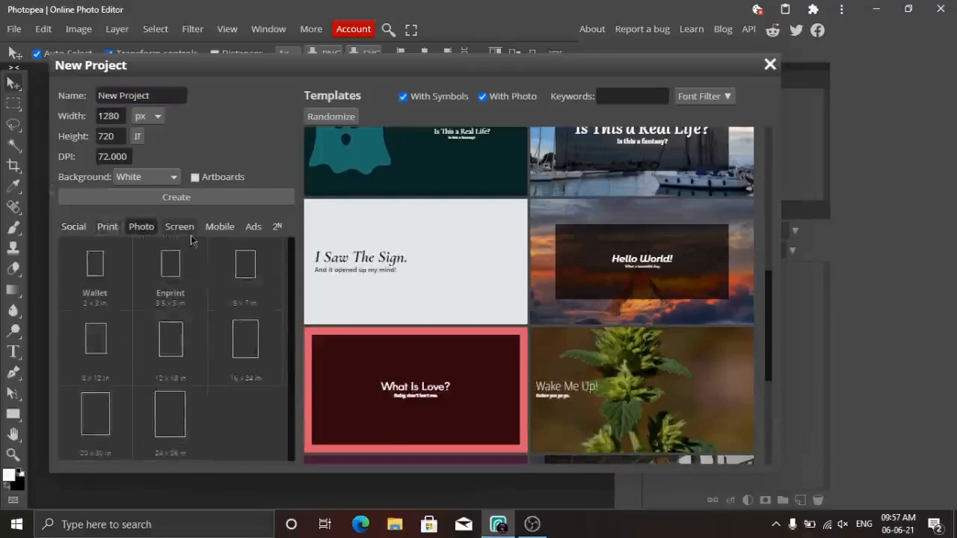
{"action": "left_click", "coordinate": [221, 231]}
{"action": "left_click", "coordinate": [257, 231]}
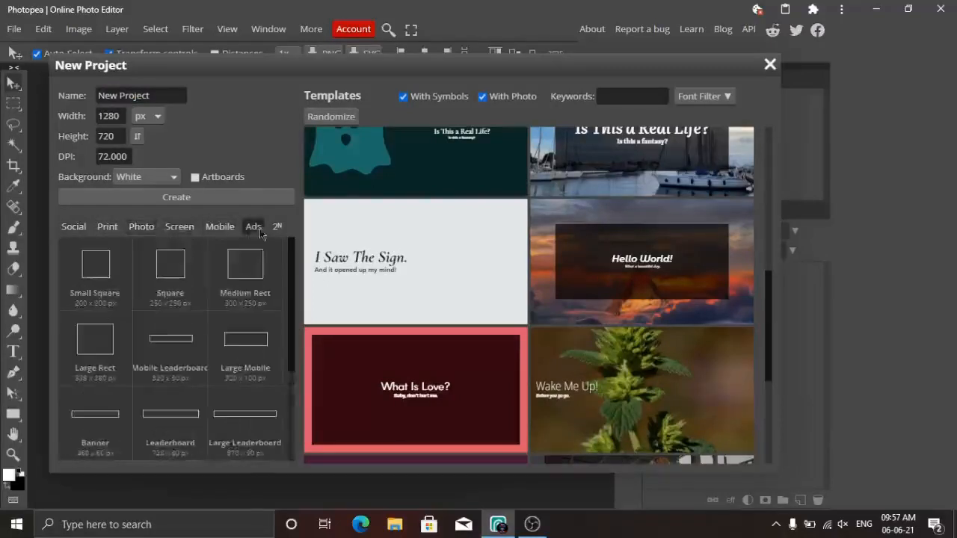
{"action": "left_click", "coordinate": [277, 227]}
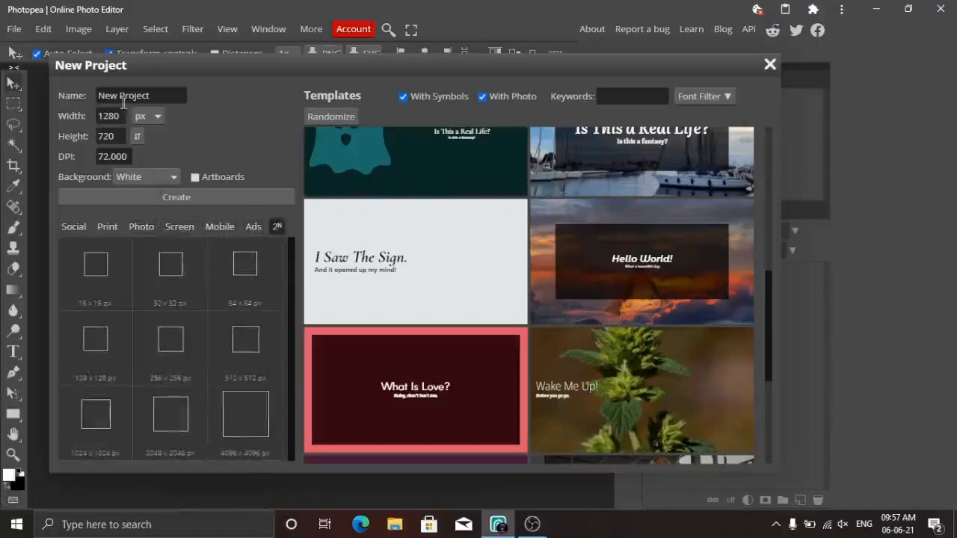
- Name the new project "test"
{"action": "left_click_drag", "start_coordinate": [156, 94], "coordinate": [88, 101]}
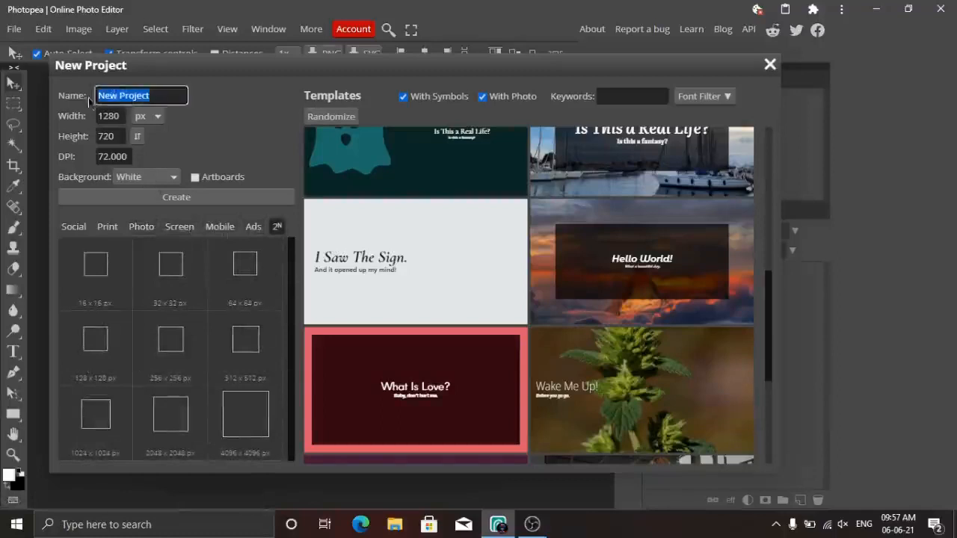
{"action": "key", "text": "BackSpace"}
{"action": "type", "text": "tec"}
{"action": "type", "text": "=st"}
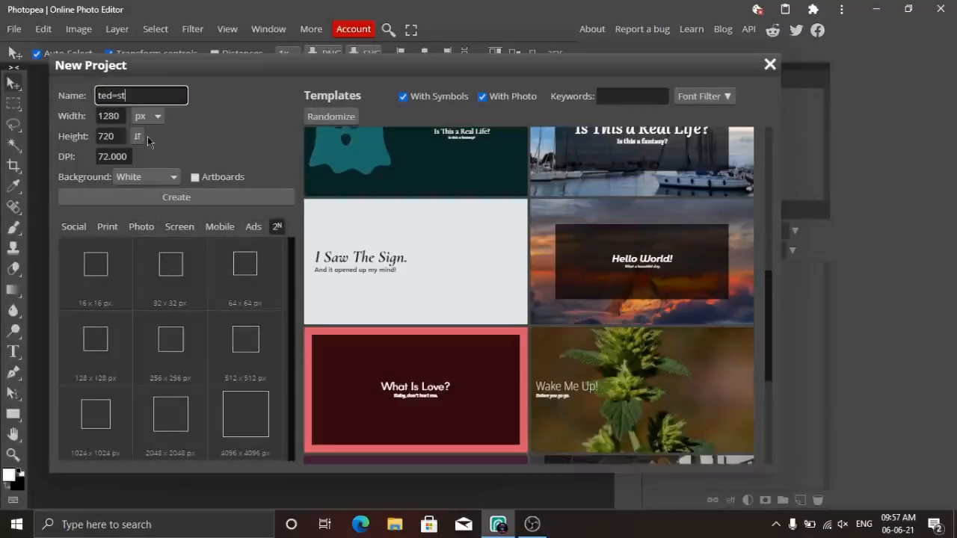
{"action": "key", "text": "BackSpace"}
{"action": "key", "text": "BackSpace"}
{"action": "key", "text": "BackSpace"}
{"action": "key", "text": "BackSpace"}
{"action": "key", "text": "BackSpace"}
{"action": "type", "text": "s"}
{"action": "key", "text": "BackSpace"}
{"action": "type", "text": "est"}
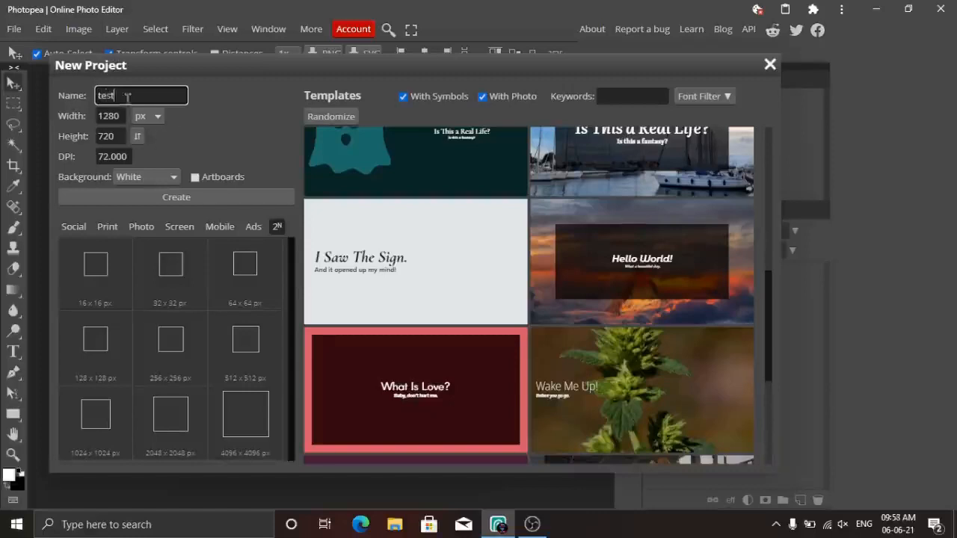
- Keep the size at 1280 x 720 px and the background White, and create the project
{"action": "left_click", "coordinate": [166, 113]}
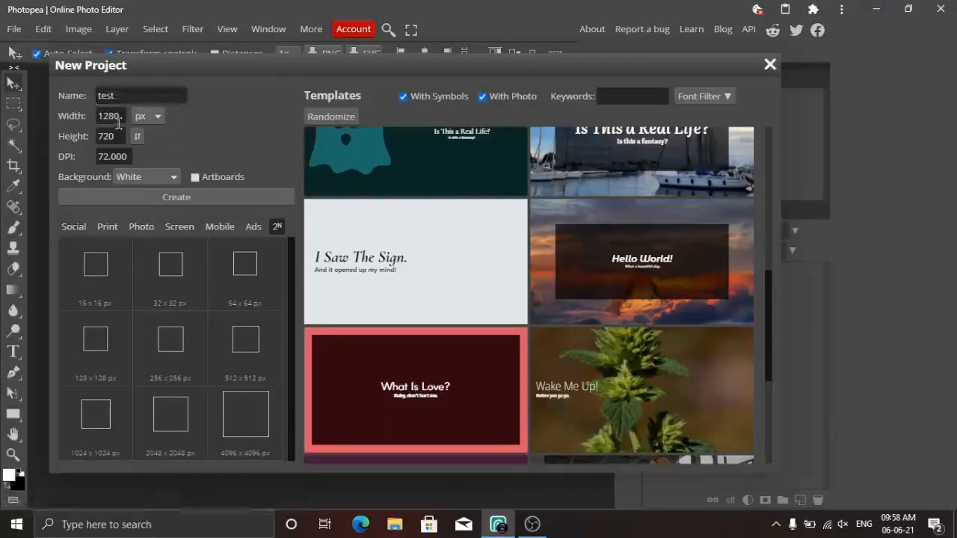
{"action": "left_click", "coordinate": [131, 181]}
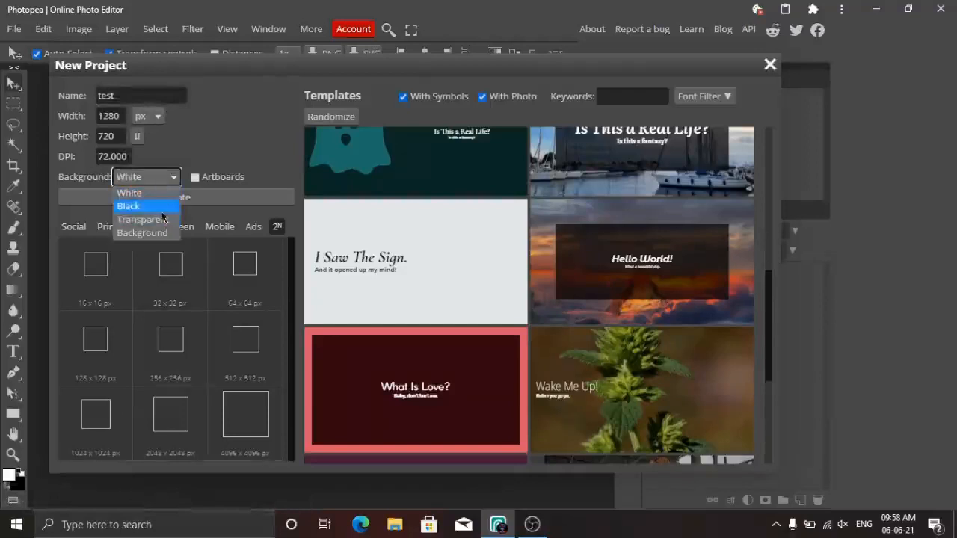
{"action": "left_click", "coordinate": [239, 199]}
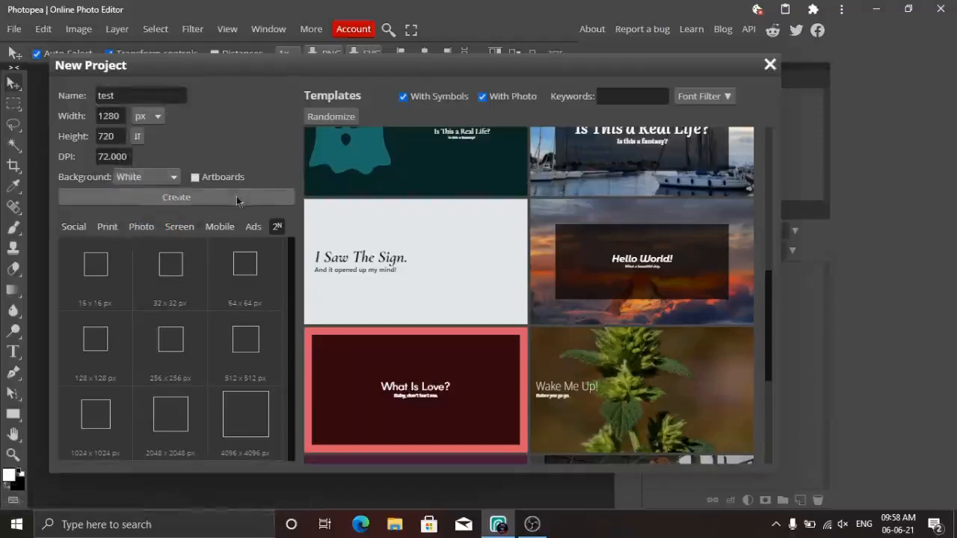
{"action": "left_click", "coordinate": [238, 199]}
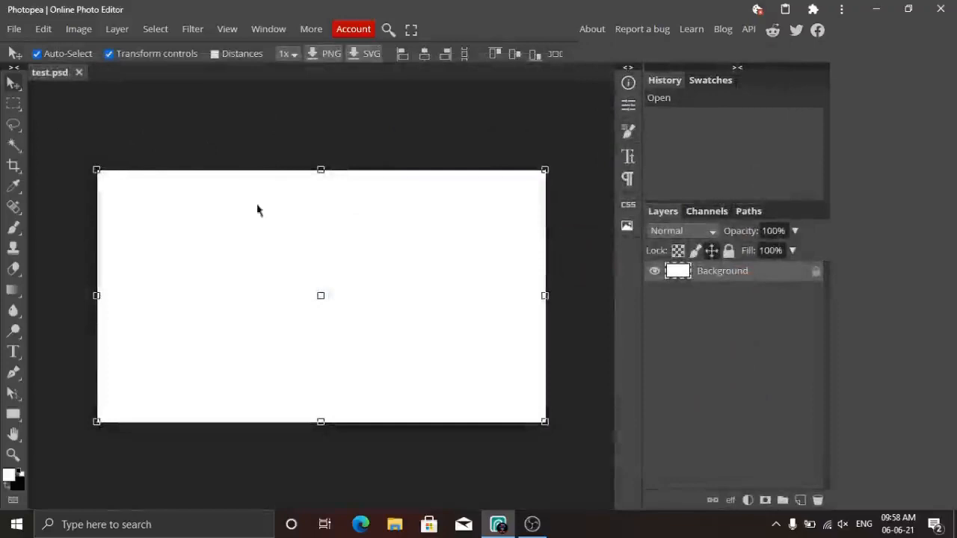
- Open the pexels image file from the Documents folder as a separate document
{"action": "left_click", "coordinate": [13, 29]}
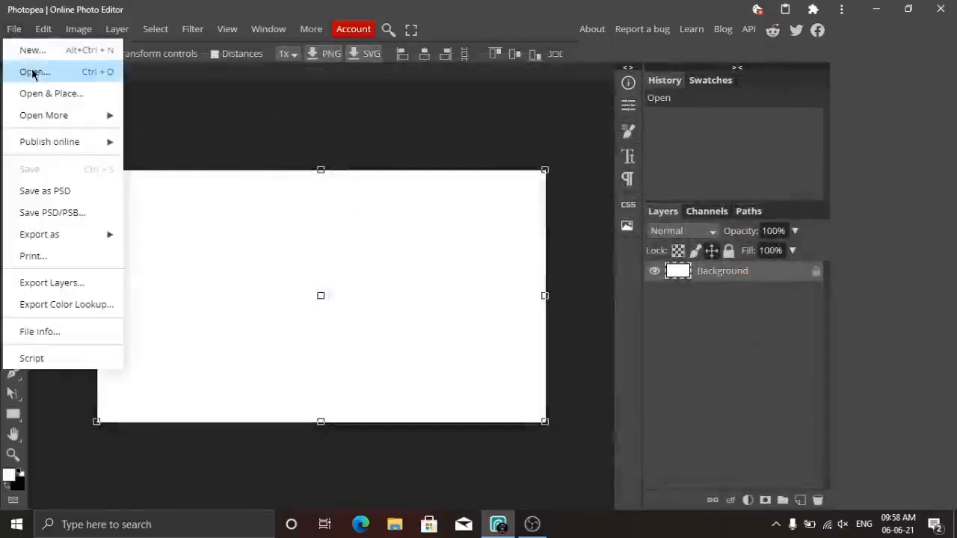
{"action": "left_click", "coordinate": [155, 82]}
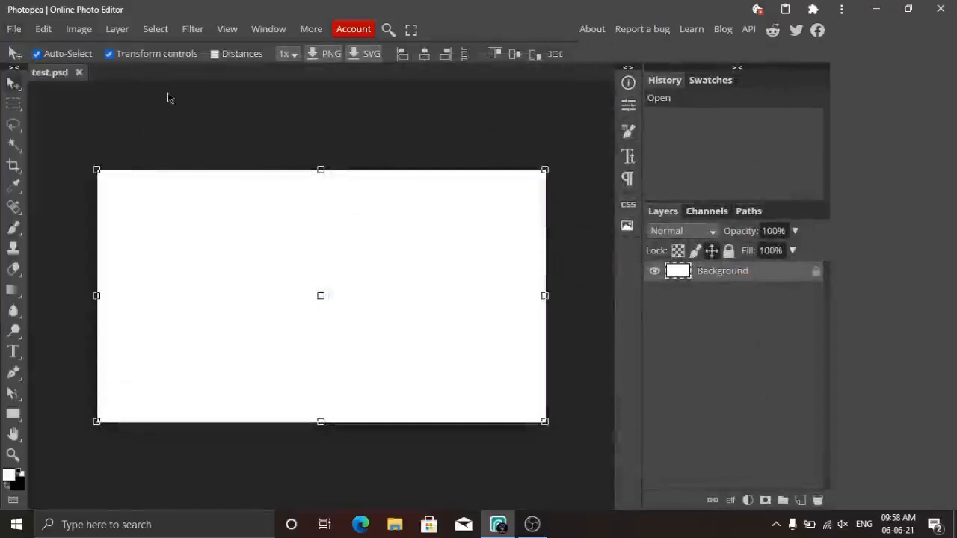
{"action": "left_click", "coordinate": [20, 27]}
{"action": "left_click", "coordinate": [46, 77]}
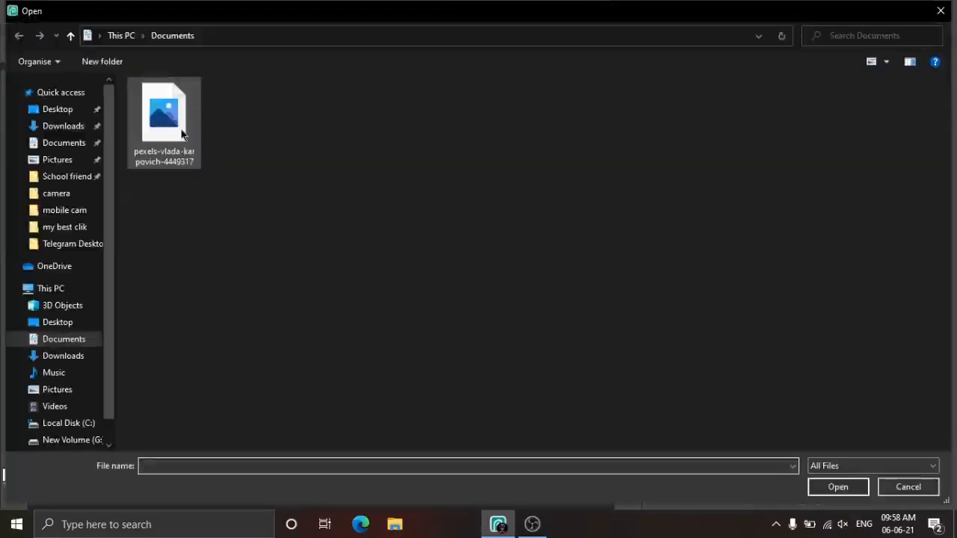
{"action": "double_click", "coordinate": [181, 133]}
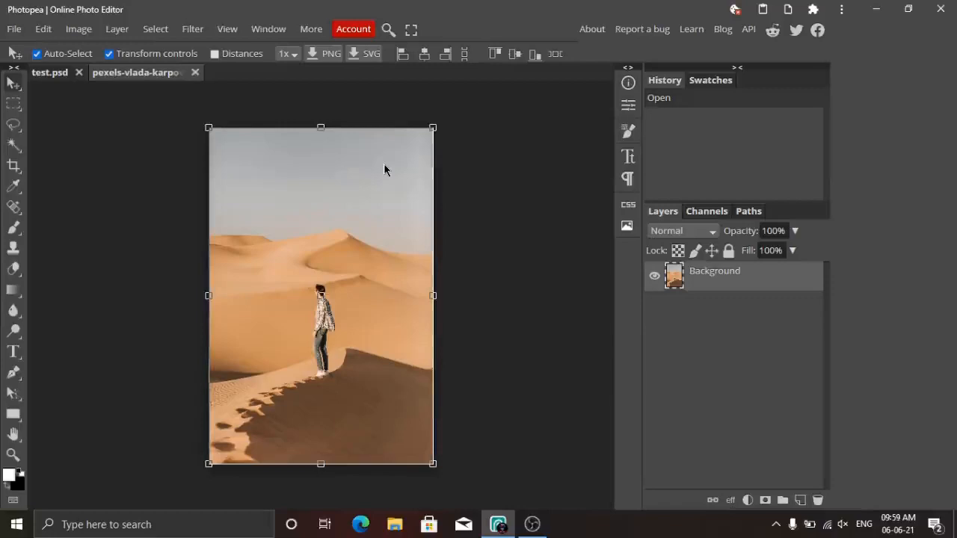
- Duplicate the photo's Background layer and enlarge the copy proportionally to 113% with Free Transform
{"action": "mouse_move", "coordinate": [389, 194]}
{"action": "left_mouse_down"}
{"action": "mouse_move", "coordinate": [386, 169]}
{"action": "mouse_move", "coordinate": [385, 200]}
{"action": "mouse_move", "coordinate": [390, 189]}
{"action": "left_mouse_up"}
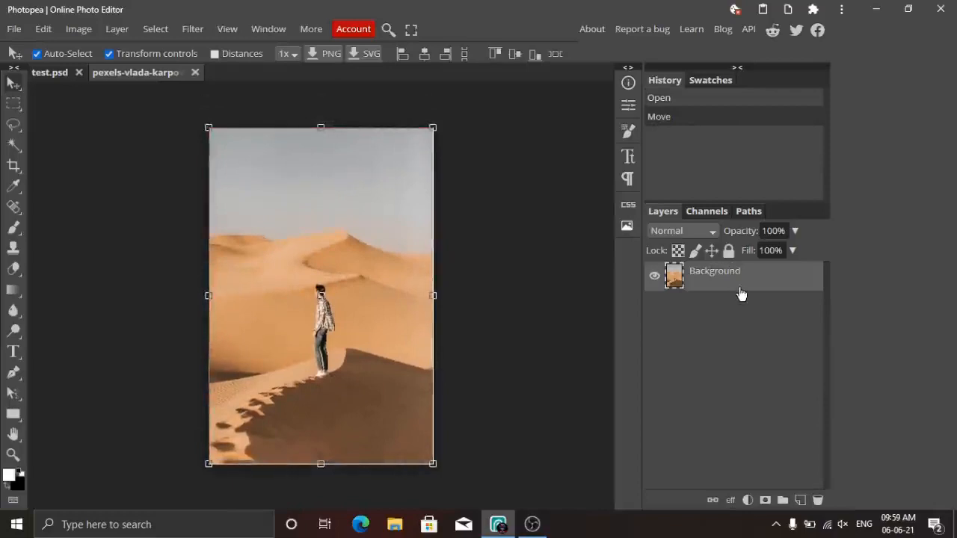
{"action": "key", "text": "ctrl+j"}
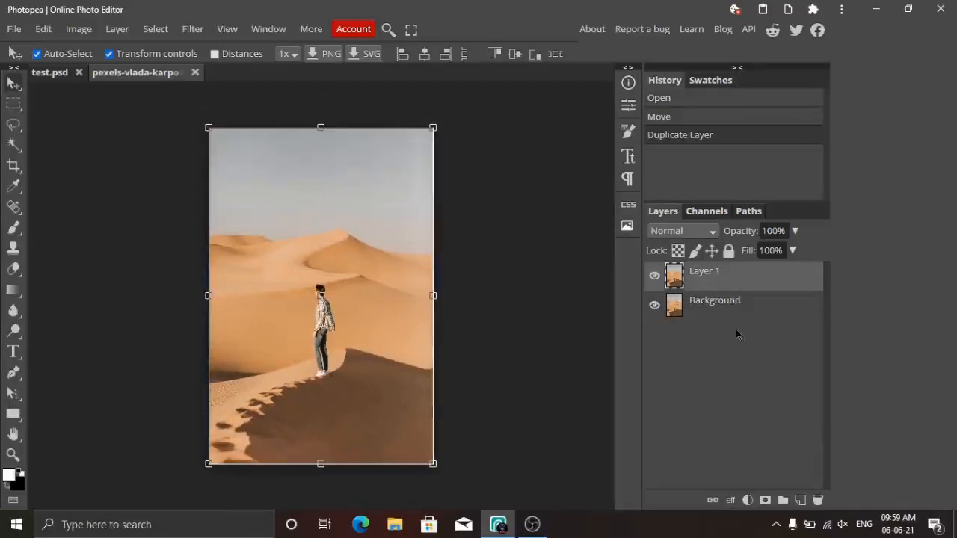
{"action": "key", "text": "ctrl+t"}
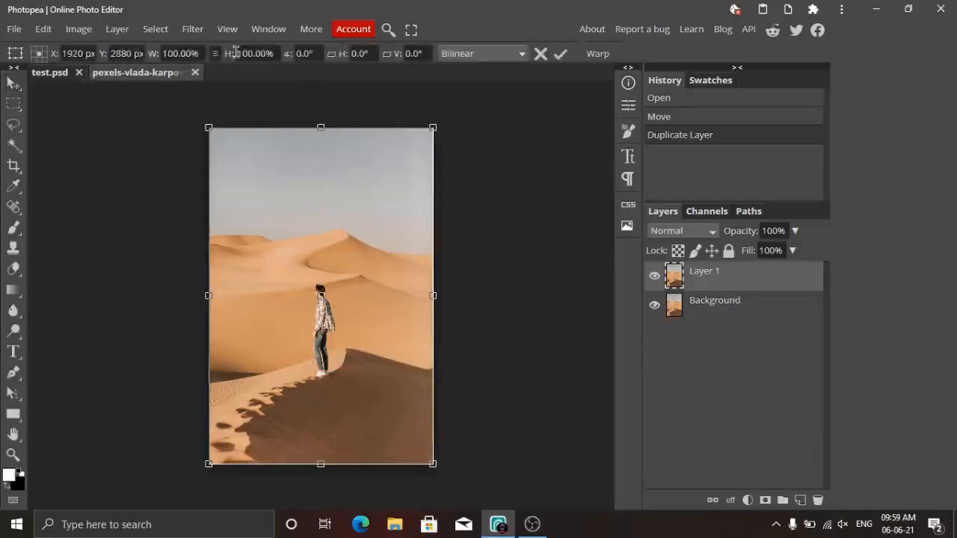
{"action": "left_click_drag", "start_coordinate": [433, 128], "coordinate": [441, 115]}
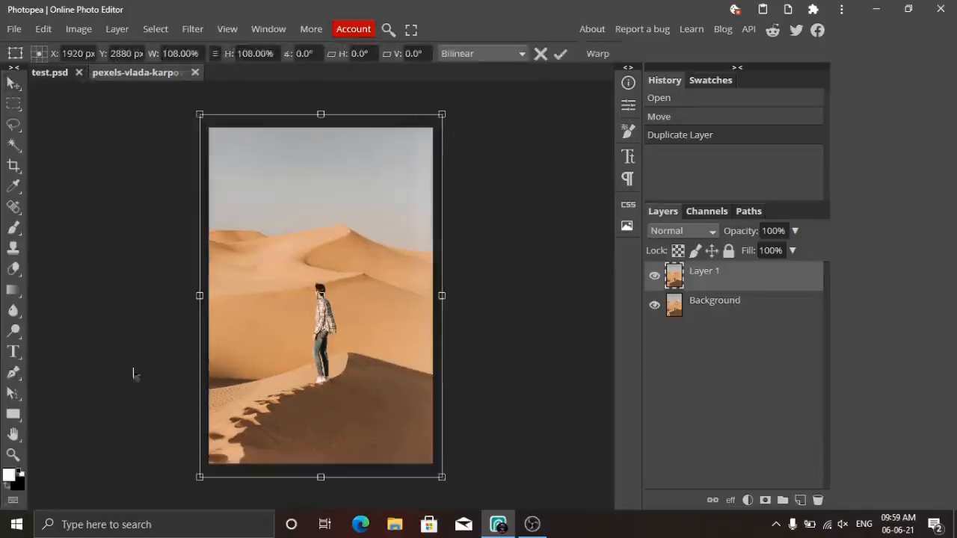
{"action": "left_click_drag", "start_coordinate": [442, 477], "coordinate": [447, 486]}
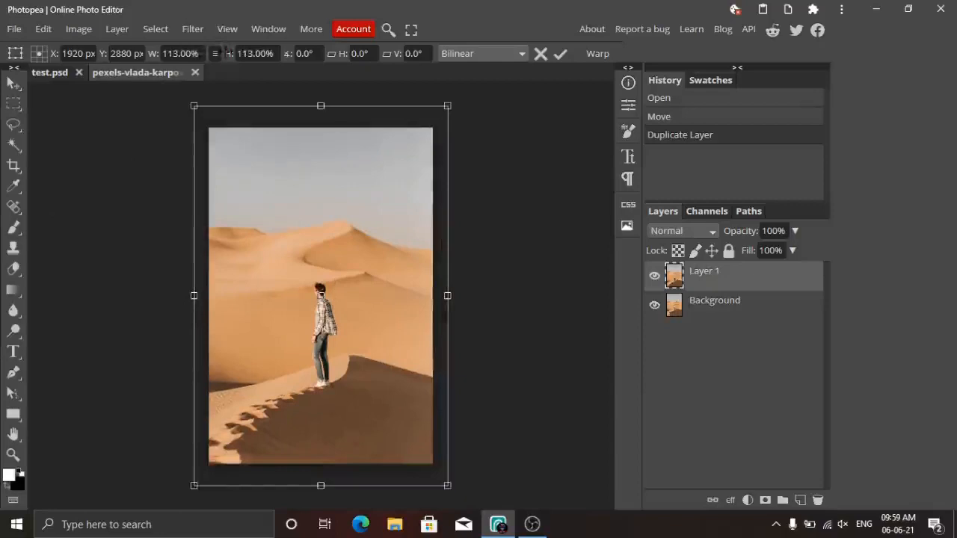
- Reduce the duplicated layer's linked width and height scale to about 97% and apply the transform
{"action": "key", "text": "Down"}
{"action": "key", "text": "Down"}
{"action": "key", "text": "Down"}
{"action": "key", "text": "Down"}
{"action": "key", "text": "Down"}
{"action": "key", "text": "Down"}
{"action": "key", "text": "Down"}
{"action": "key", "text": "Down"}
{"action": "key", "text": "Down"}
{"action": "key", "text": "Down"}
{"action": "key", "text": "Down"}
{"action": "key", "text": "Down"}
{"action": "key", "text": "Down"}
{"action": "key", "text": "Down"}
{"action": "key", "text": "Down"}
{"action": "key", "text": "Down"}
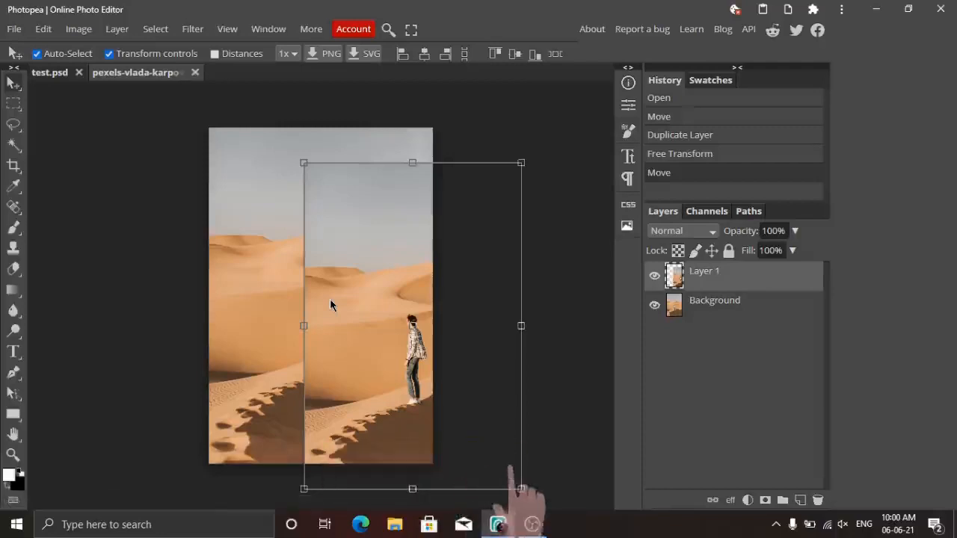
{"action": "left_click", "coordinate": [532, 524]}
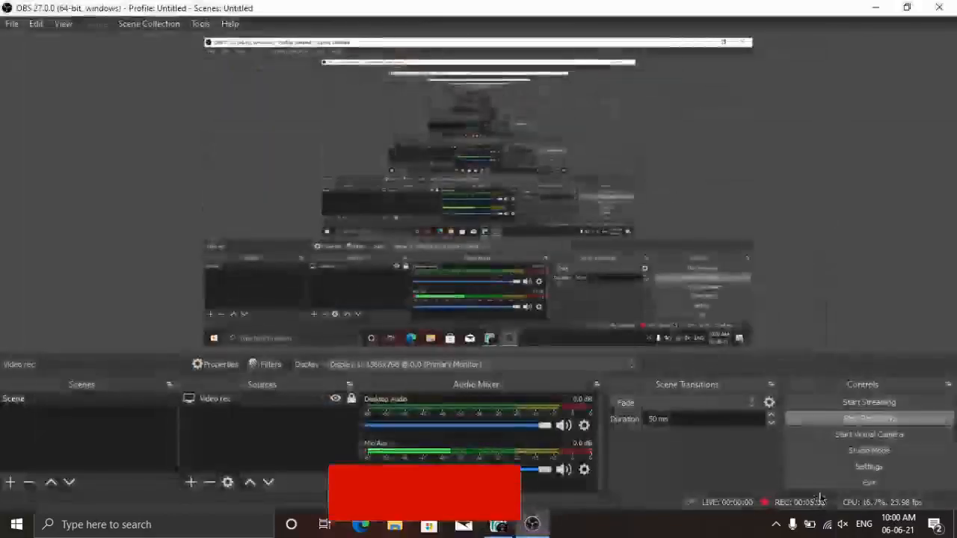